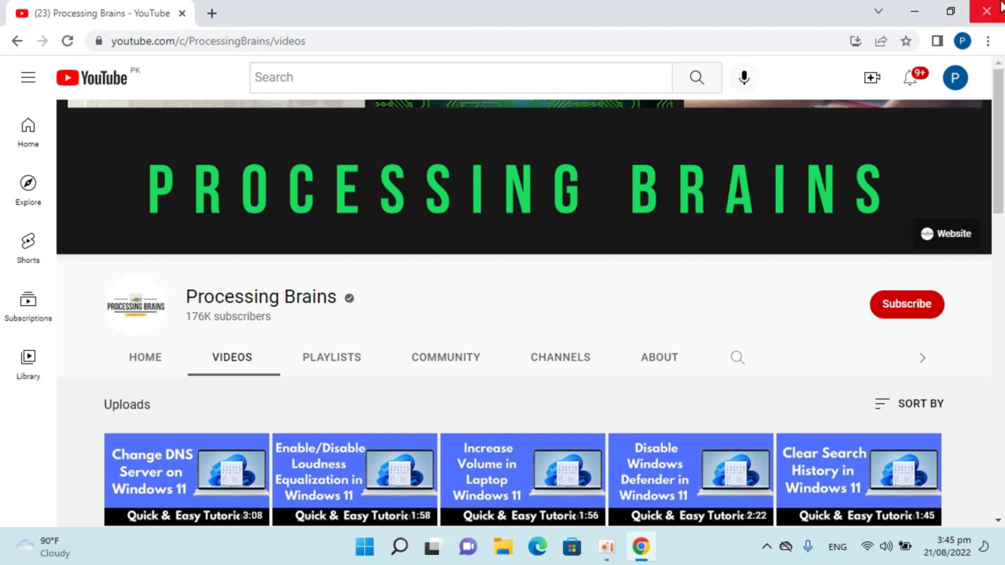
Step: Open a new Chrome tab and search Google for 'vmware workstation'
click(918, 8)
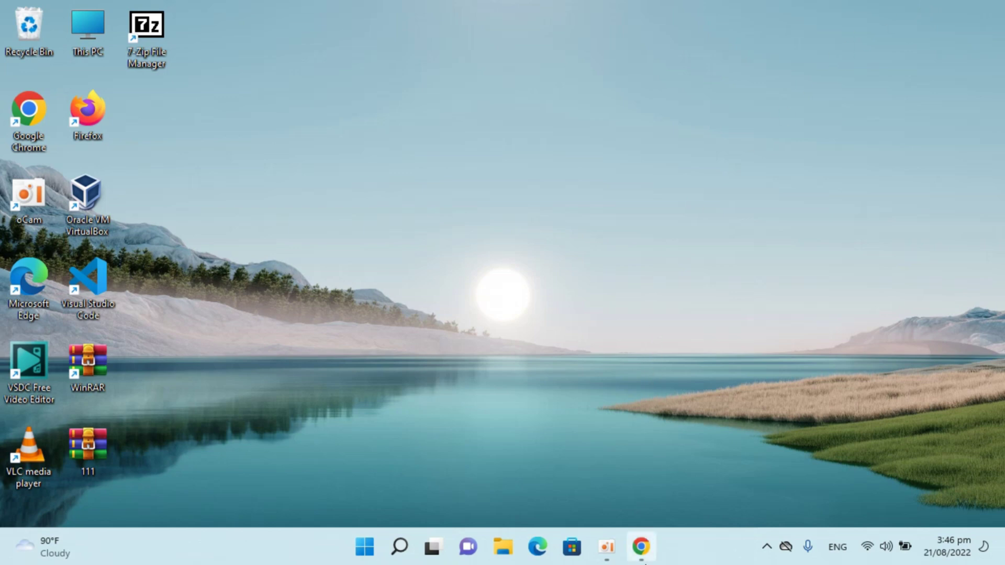
click(640, 546)
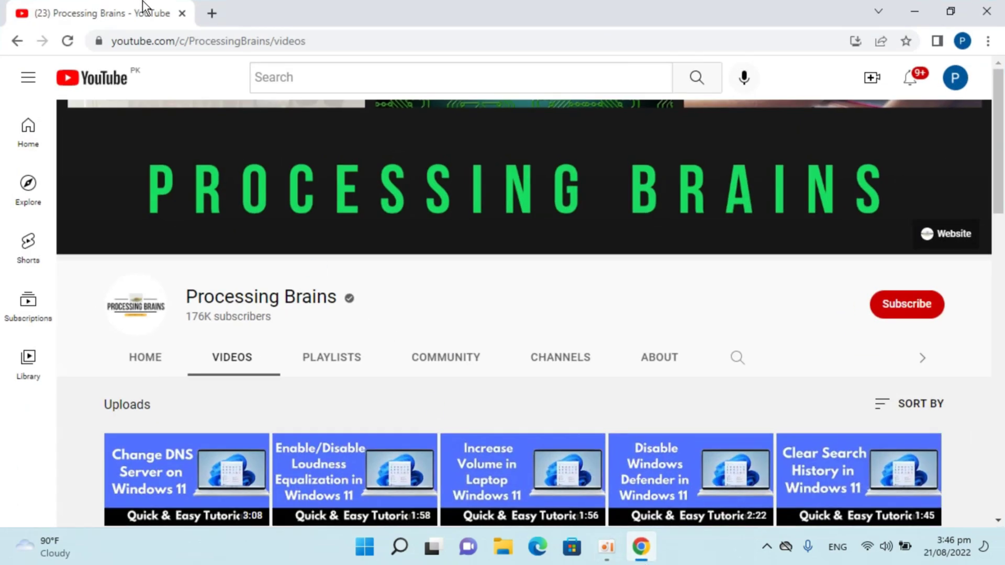
click(211, 13)
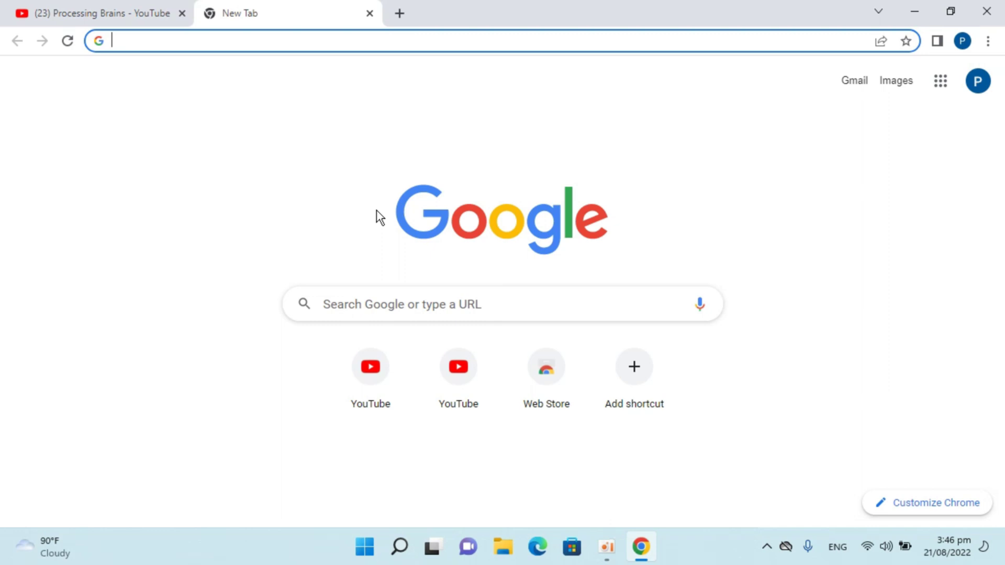
text(vmware)
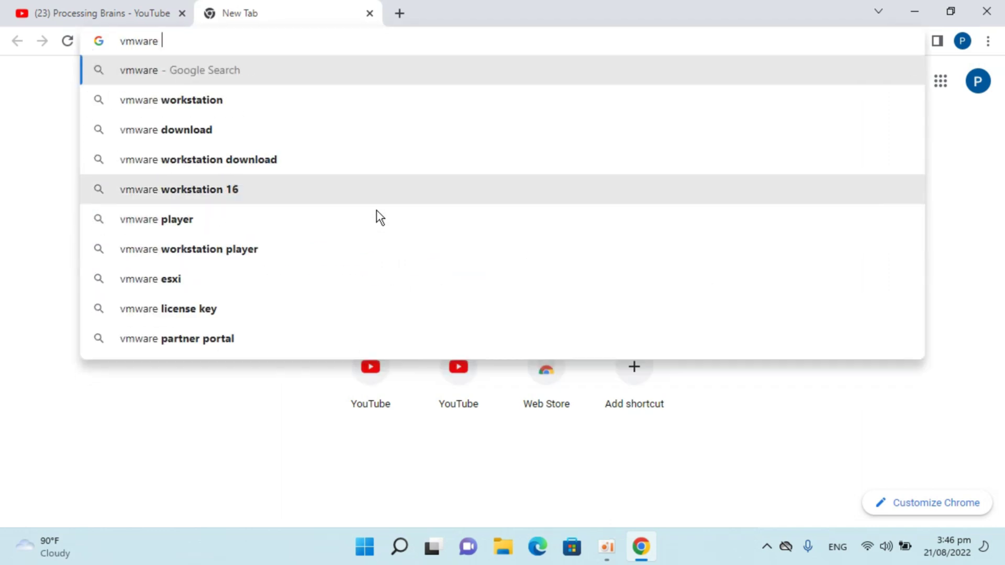
click(277, 88)
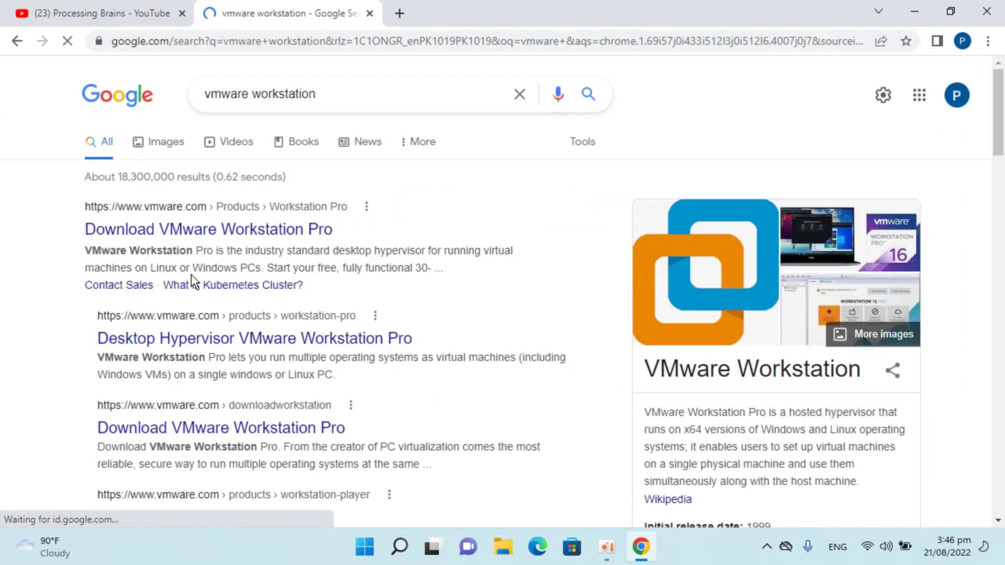
Step: Open the Download VMware Workstation Pro page and download Workstation 16 Pro for Windows
click(195, 243)
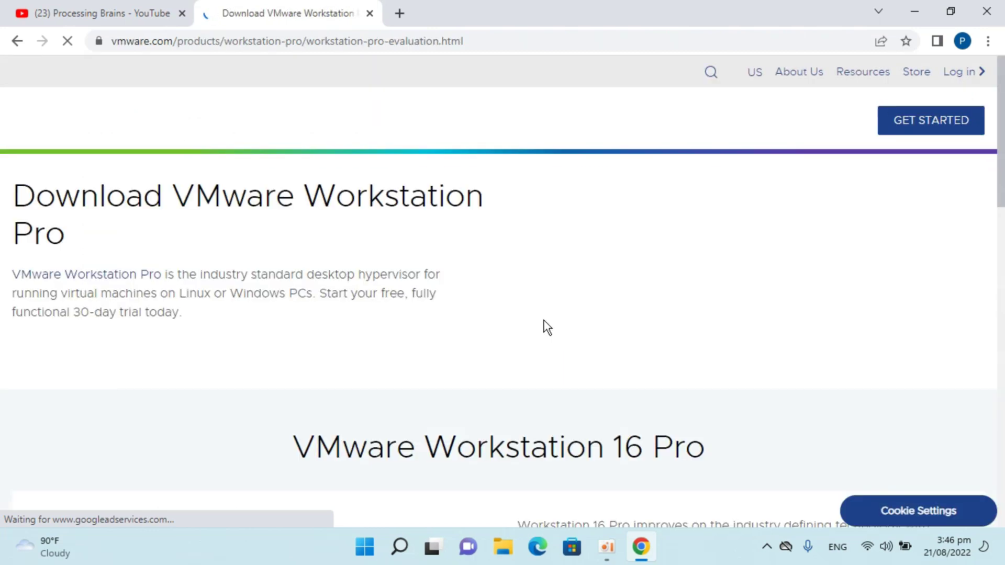
scroll(547, 327, down, 5)
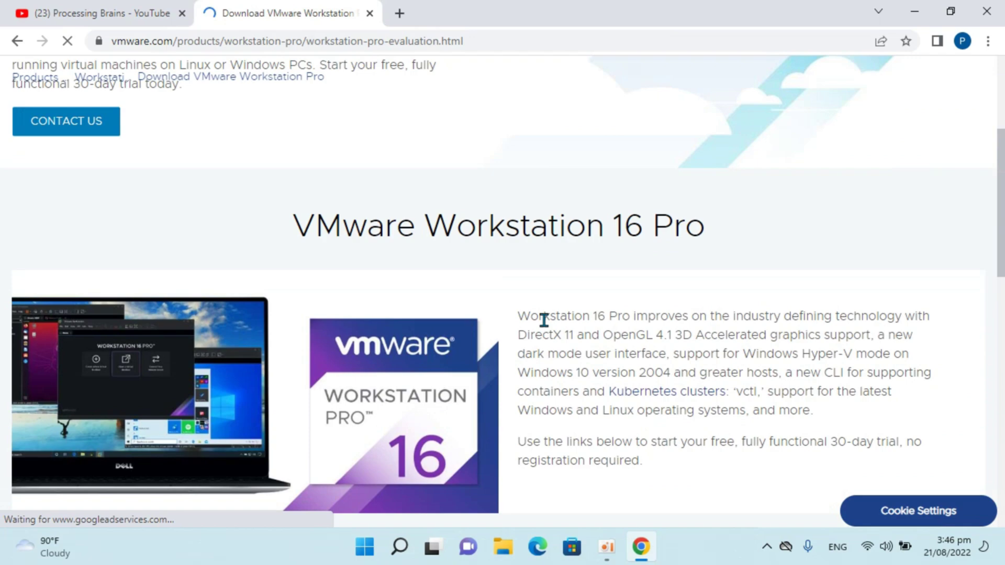
scroll(544, 320, up, 5)
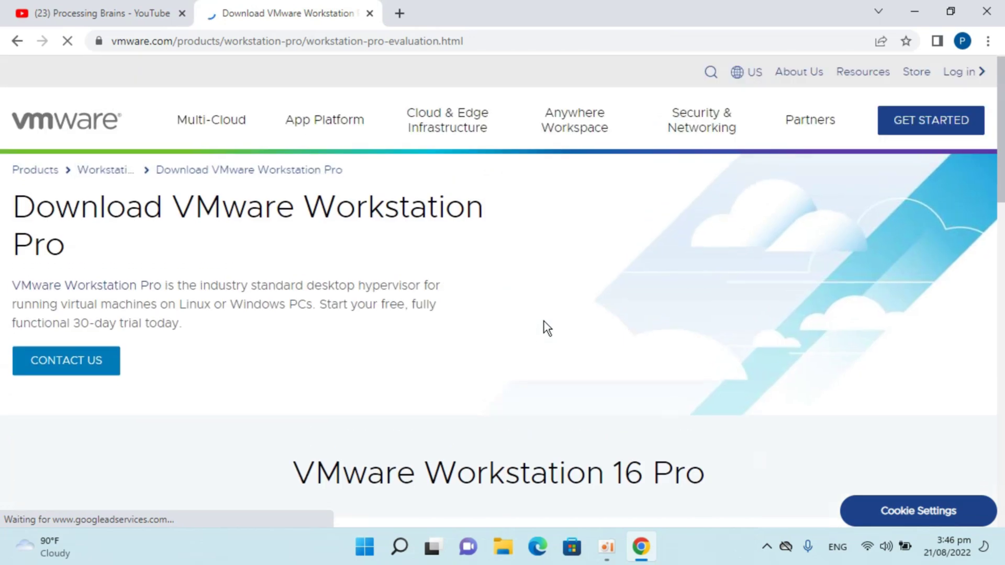
scroll(545, 321, down, 12)
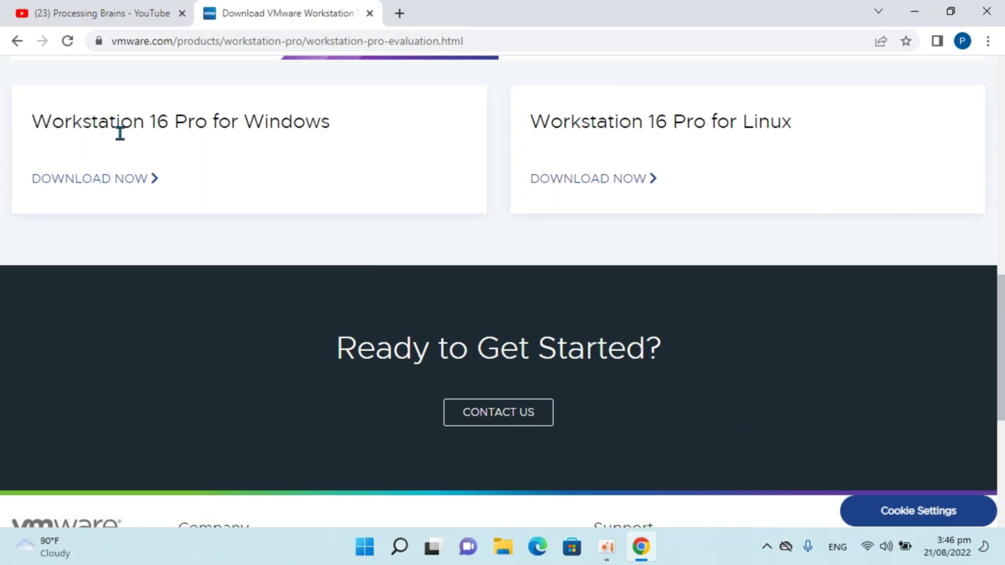
click(142, 191)
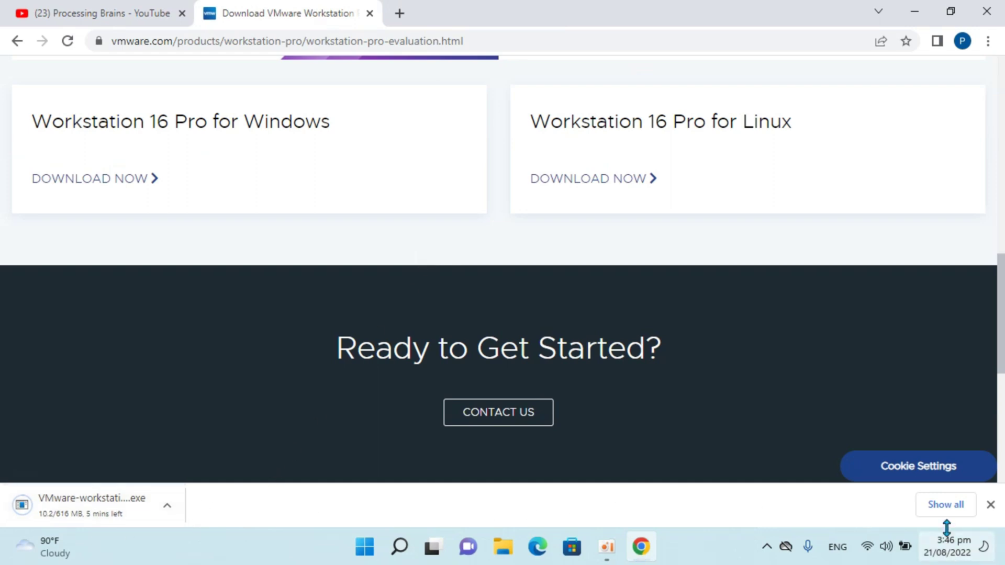
Step: Show Chrome's downloads list with the finished VMware-workstation-full-16.2.4-20089737.exe
click(945, 504)
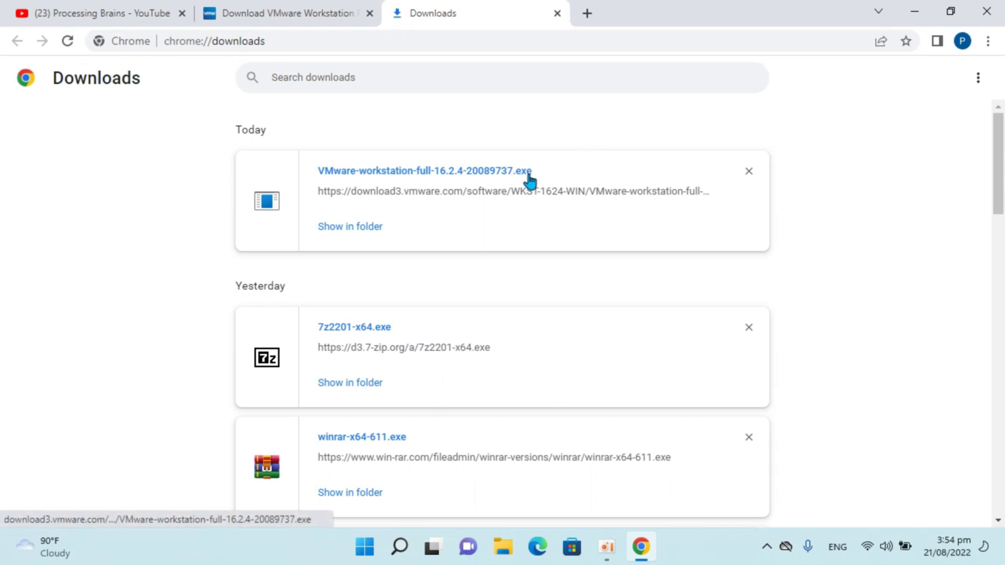
Step: Run the VMware-workstation-full-16.2.4-20089737 installer from the Downloads folder in File Explorer
click(510, 563)
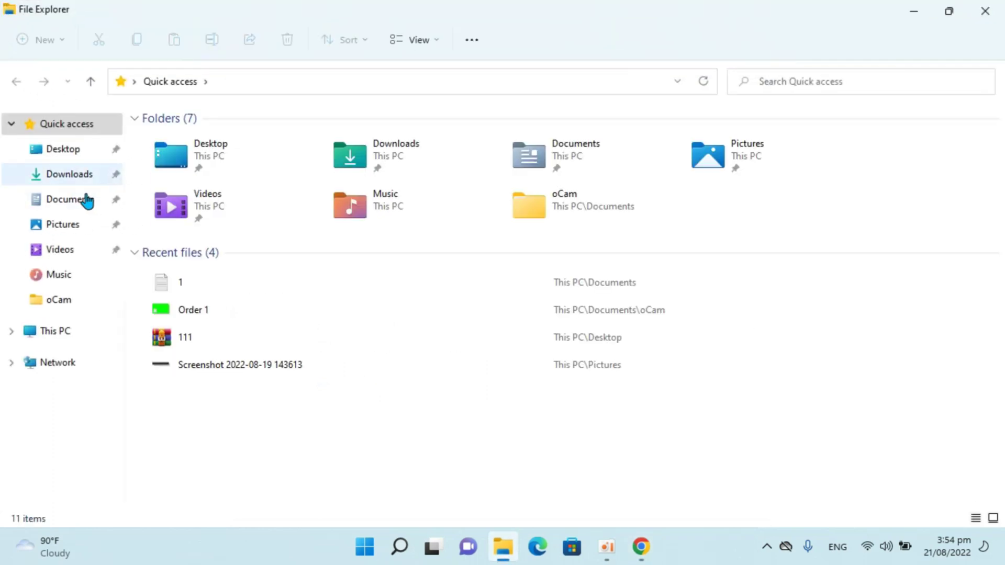
click(67, 173)
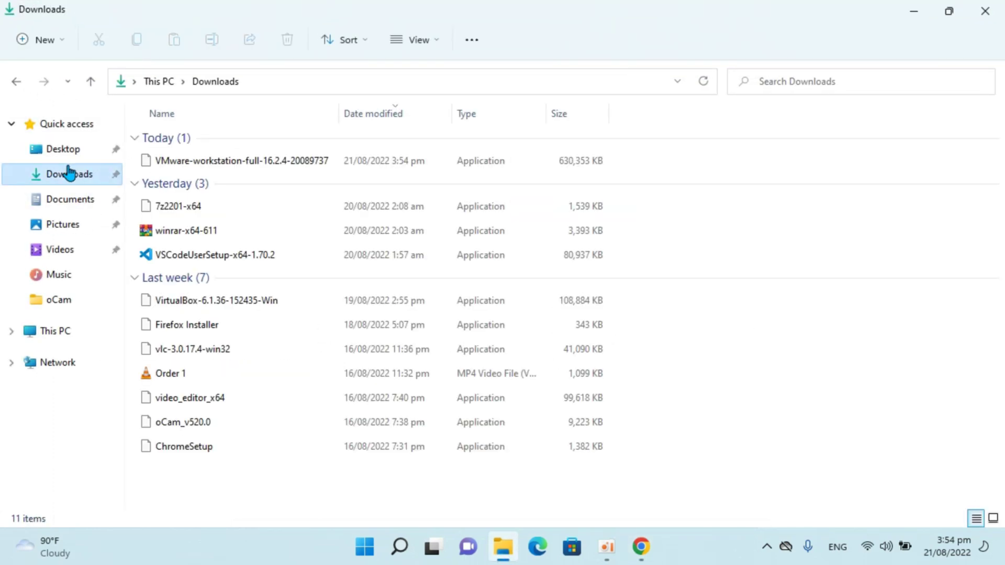
double_click(259, 163)
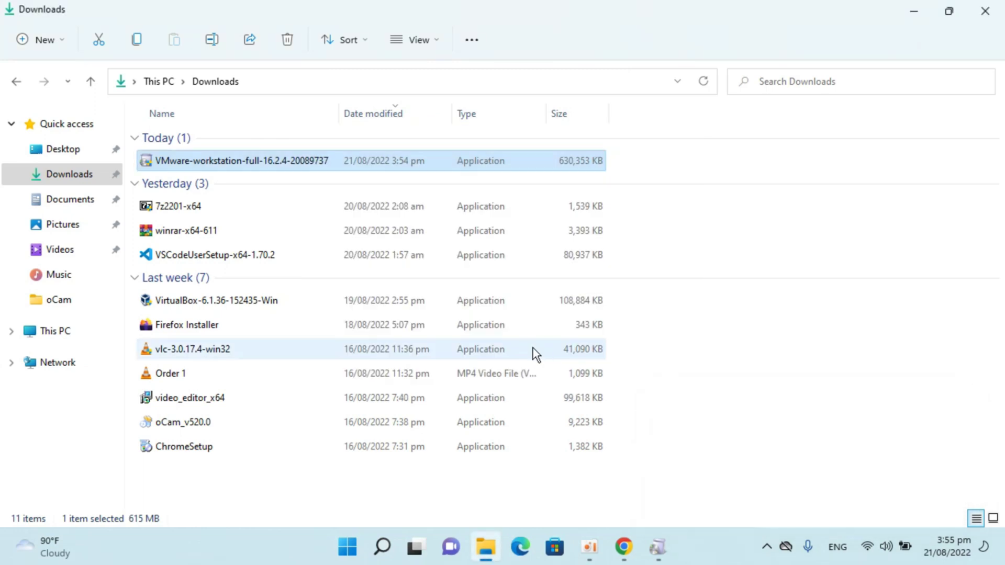
click(658, 548)
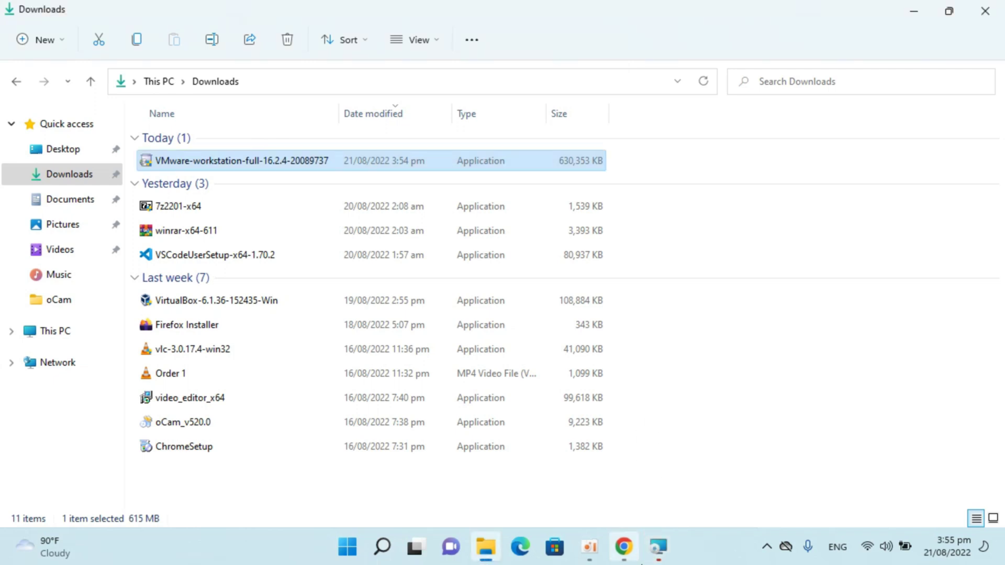
Step: Accept the licence terms and keep the default features, experience settings and shortcuts
click(658, 546)
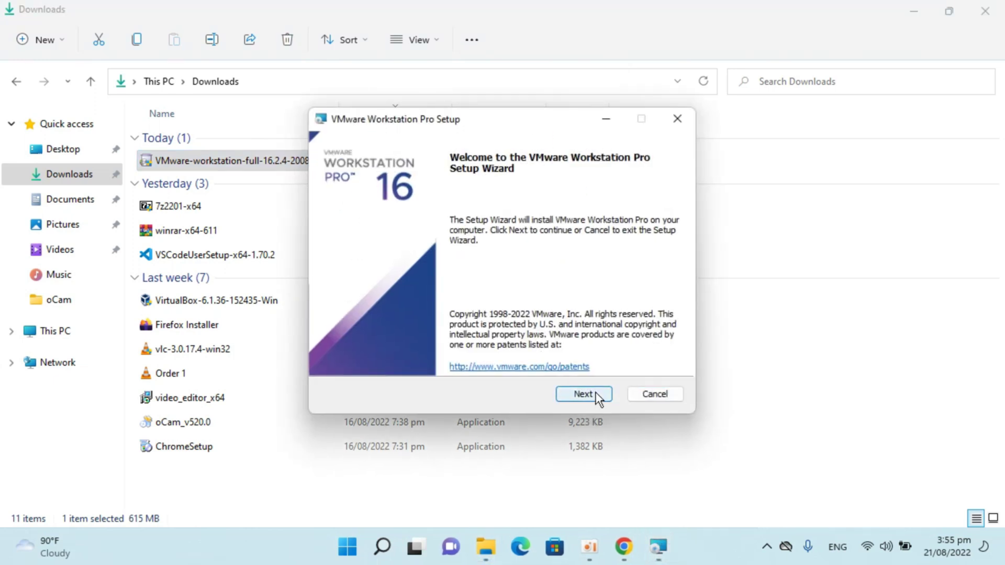
click(597, 396)
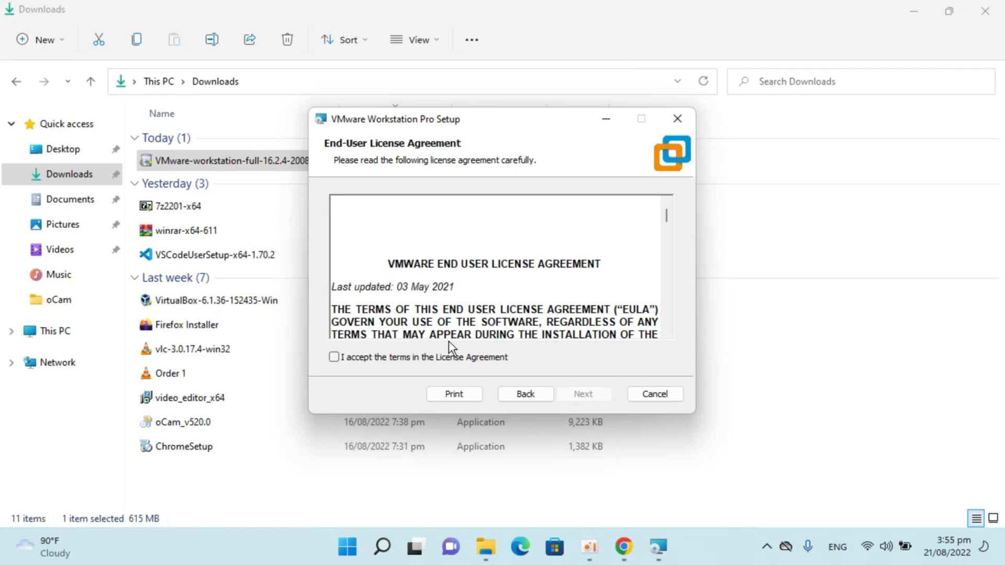
click(448, 354)
click(578, 393)
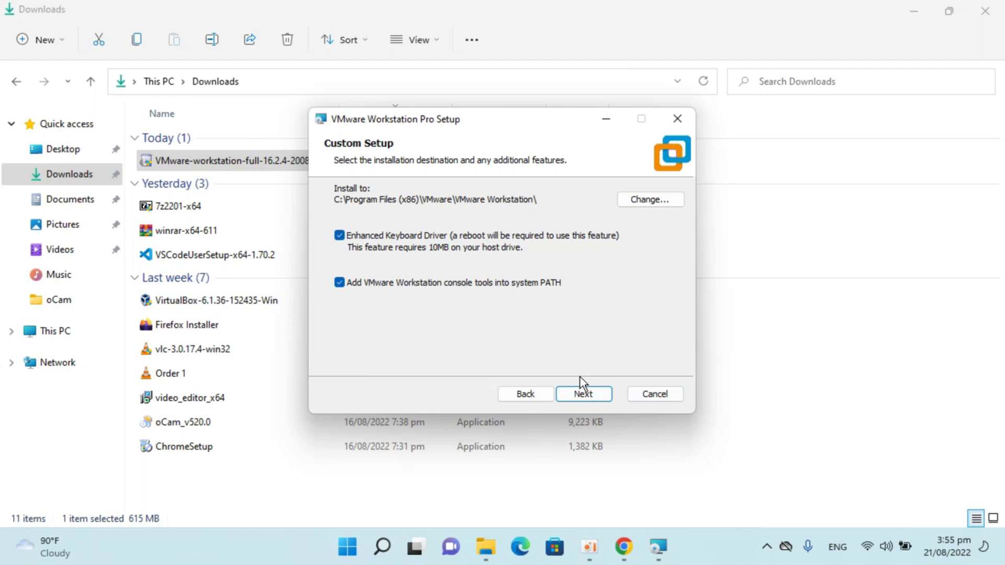
click(581, 393)
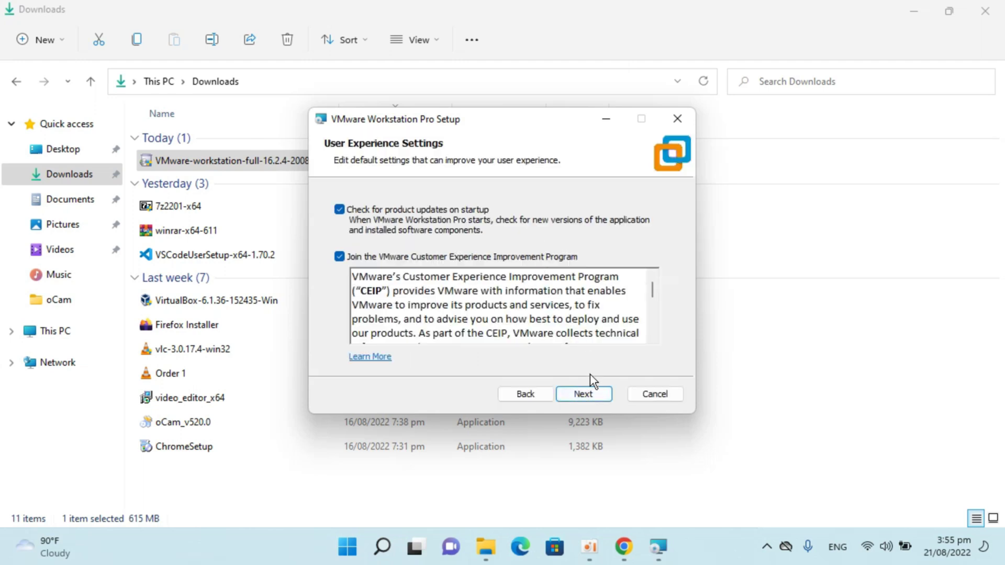
click(582, 393)
click(580, 393)
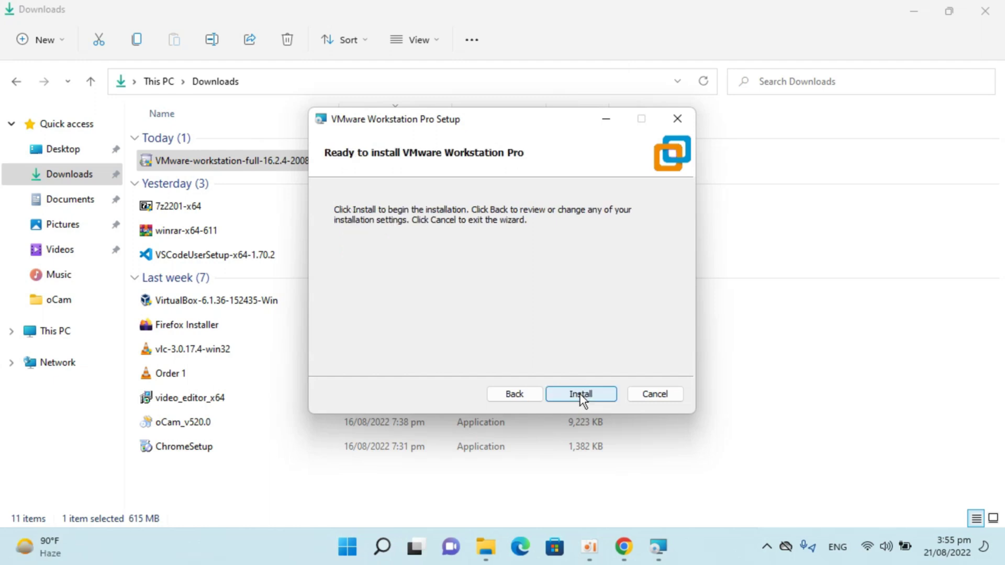
Step: Install Workstation 16 Pro and wait for the wizard's completion page
click(579, 394)
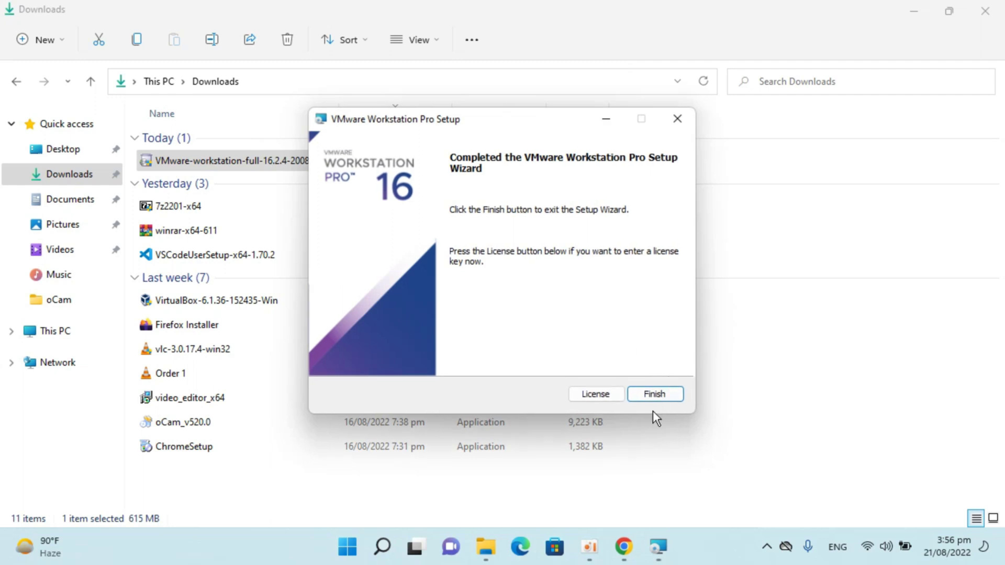
Step: Finish setup without restarting, then launch VMware Workstation from its desktop icon
click(654, 395)
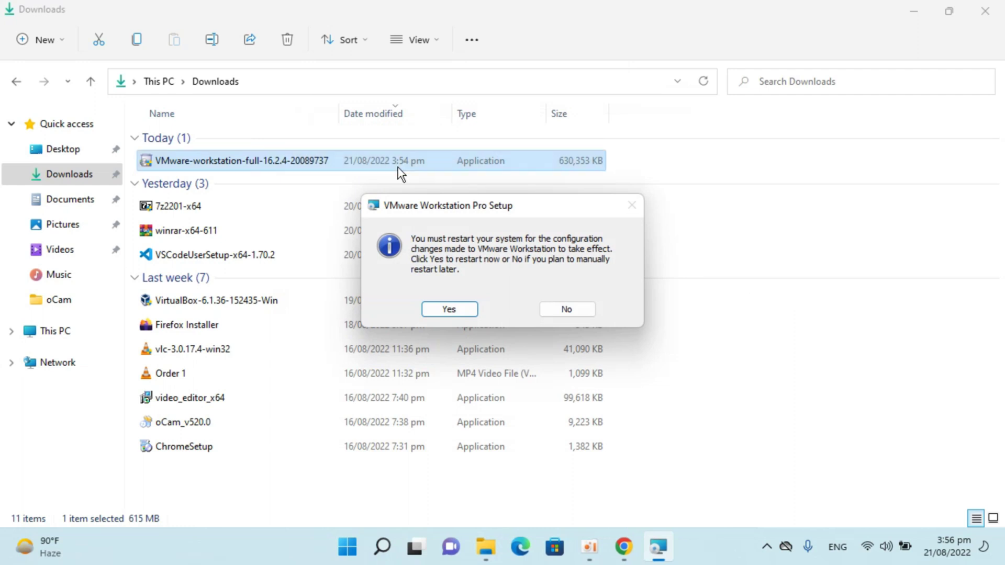
click(555, 308)
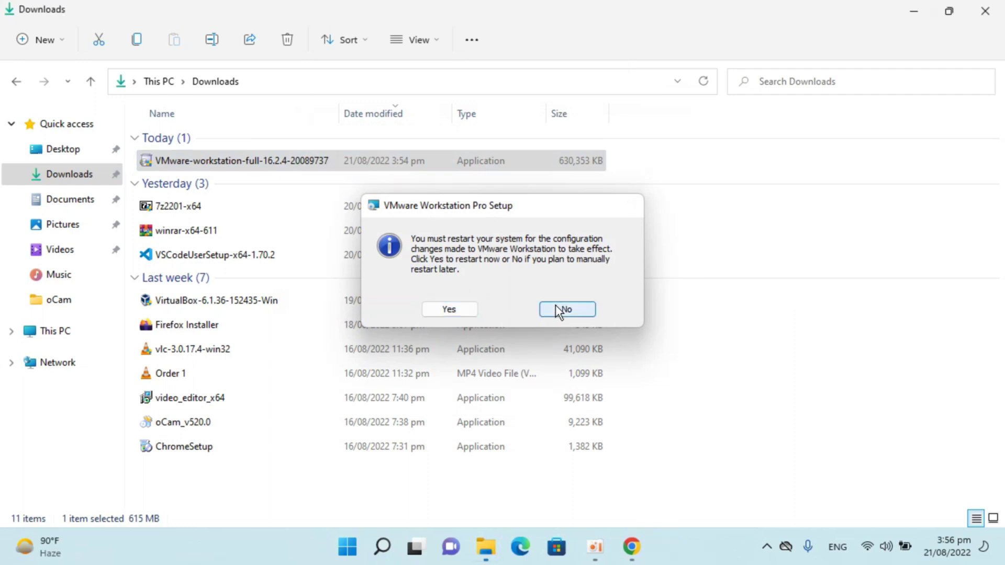
click(924, 8)
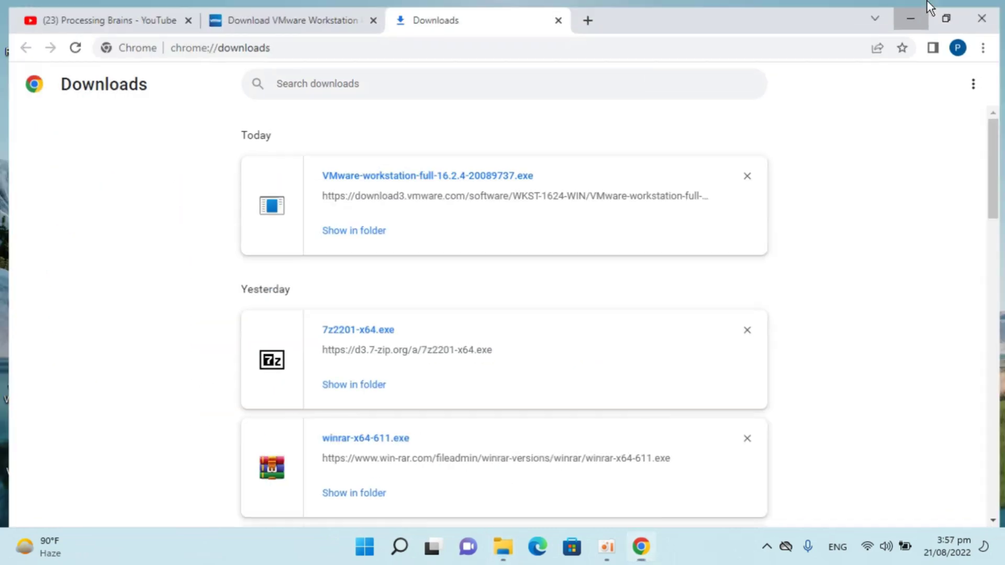
click(926, 4)
double_click(148, 154)
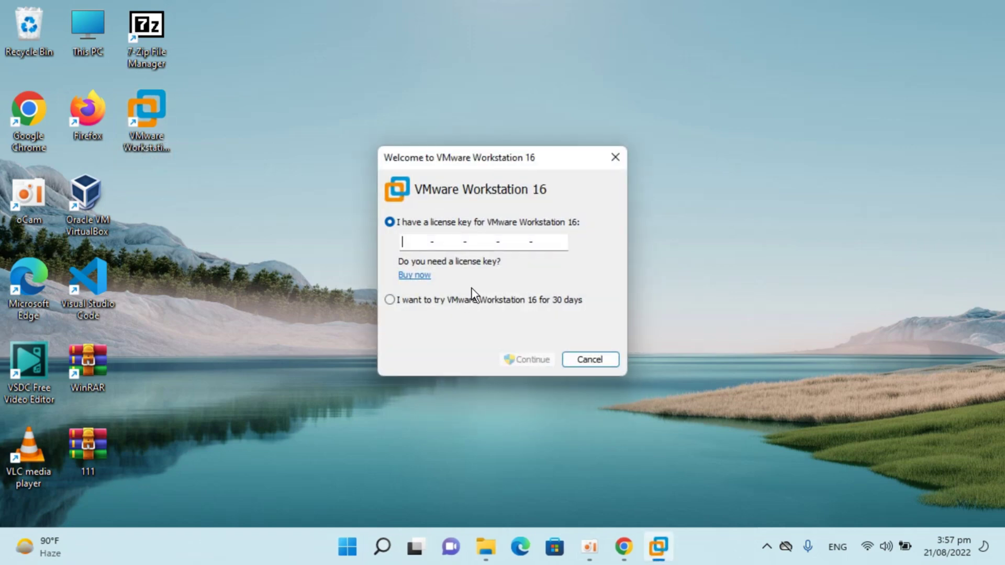
Step: Choose the 30-day VMware Workstation 16 trial and close the thank-you message
click(416, 296)
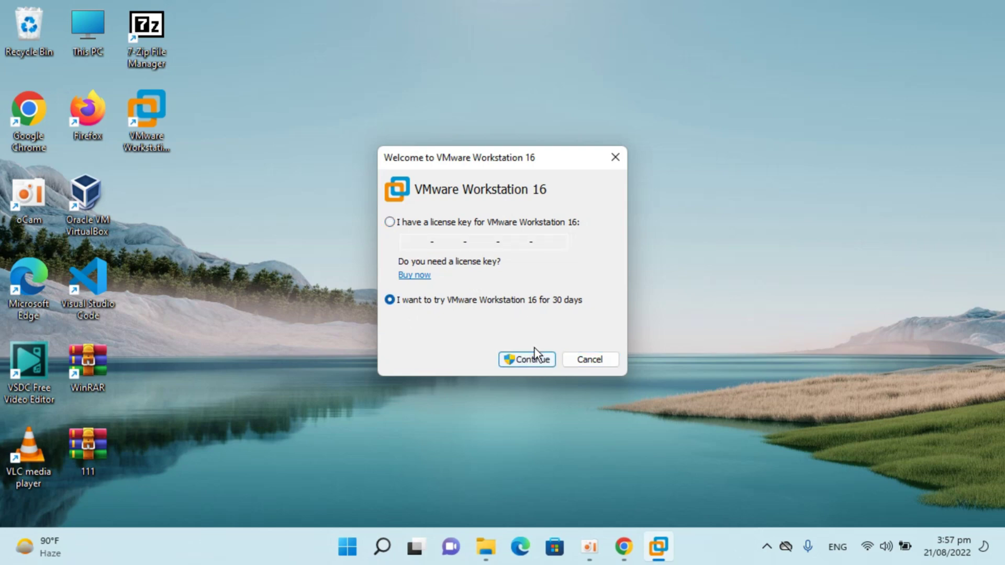
click(529, 360)
click(544, 364)
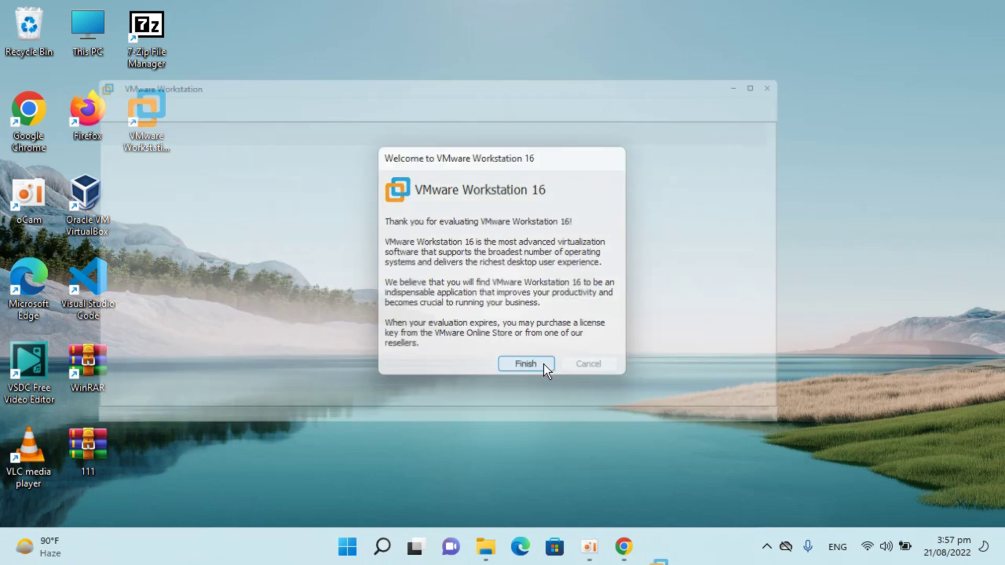